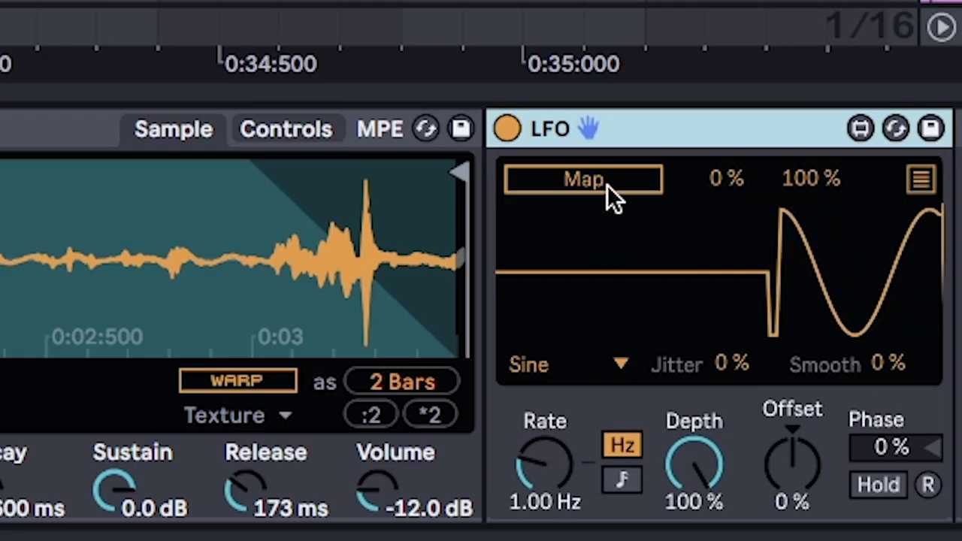
- Map the LFO to the sampler's S Start parameter and set its waveform to Random
left_click(607, 184)
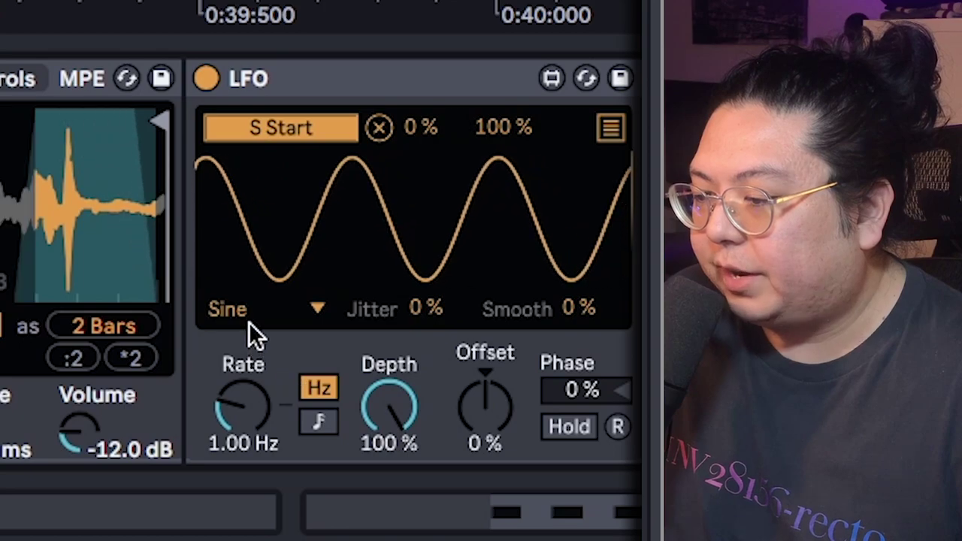
left_click(250, 304)
left_click(257, 239)
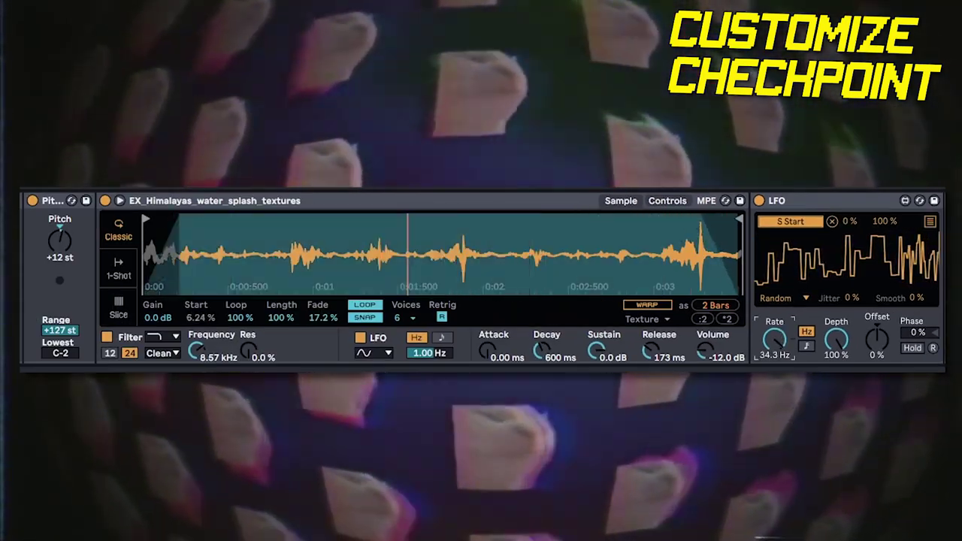
- Reposition the water splash sample's end point, reduce its fade to 0 %, and adjust the Pitch device's transposition
left_click_drag(145, 218, 350, 208)
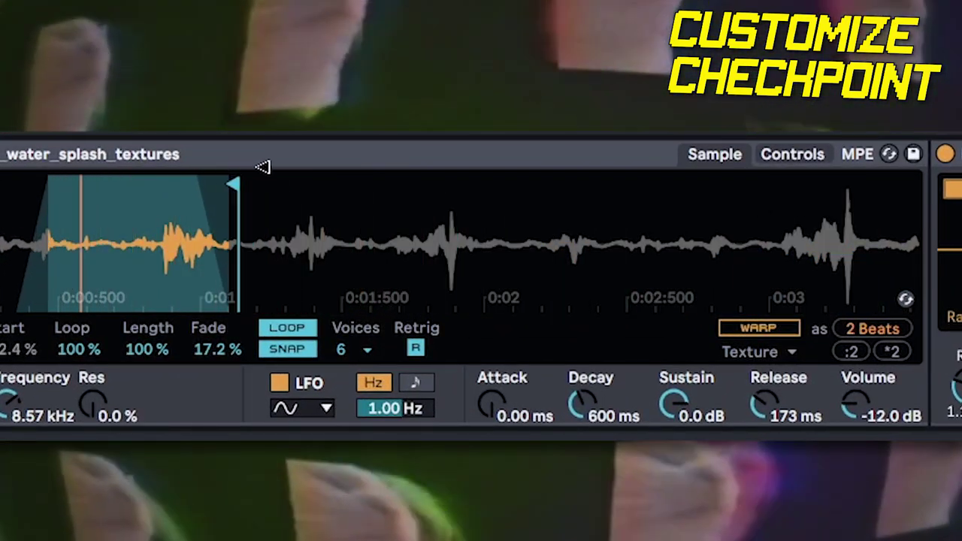
left_click_drag(263, 167, 466, 182)
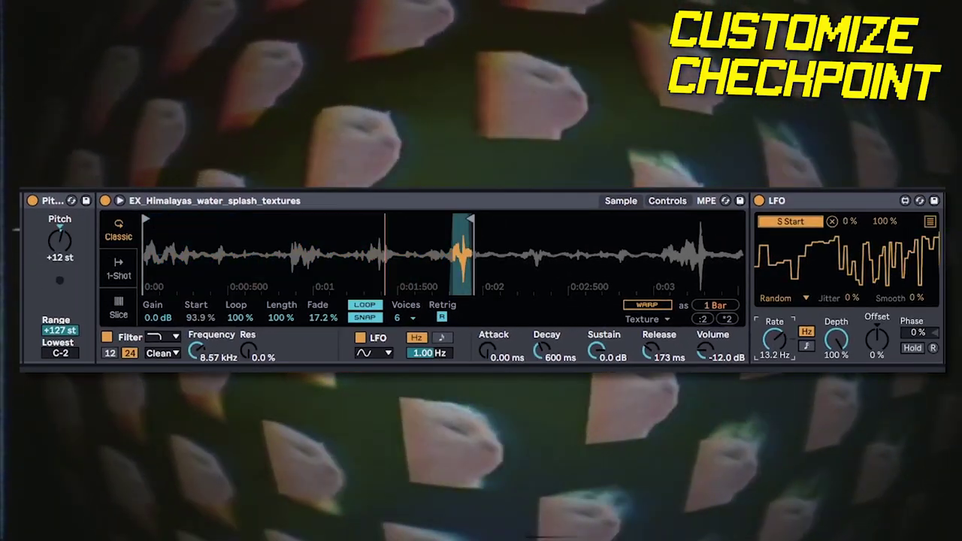
left_click_drag(322, 317, 319, 340)
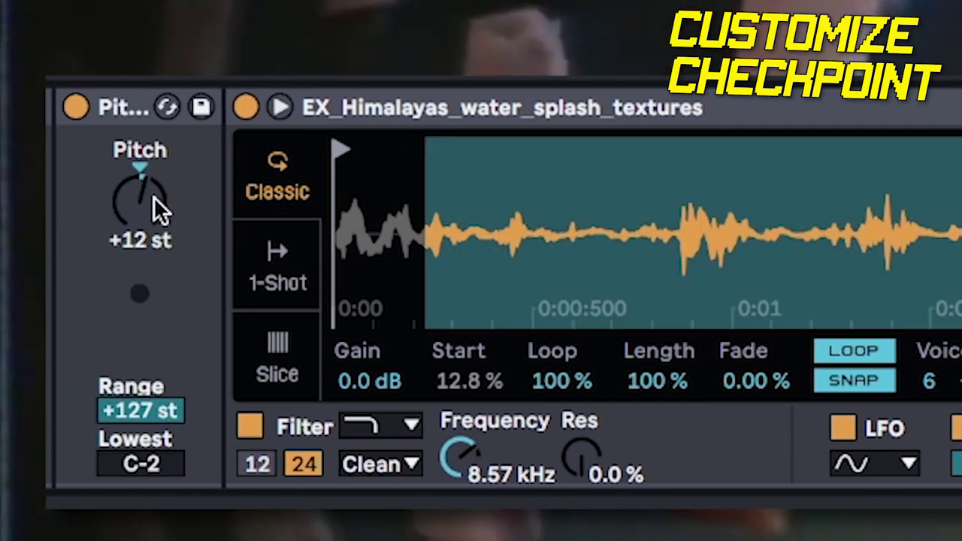
left_click_drag(153, 196, 150, 211)
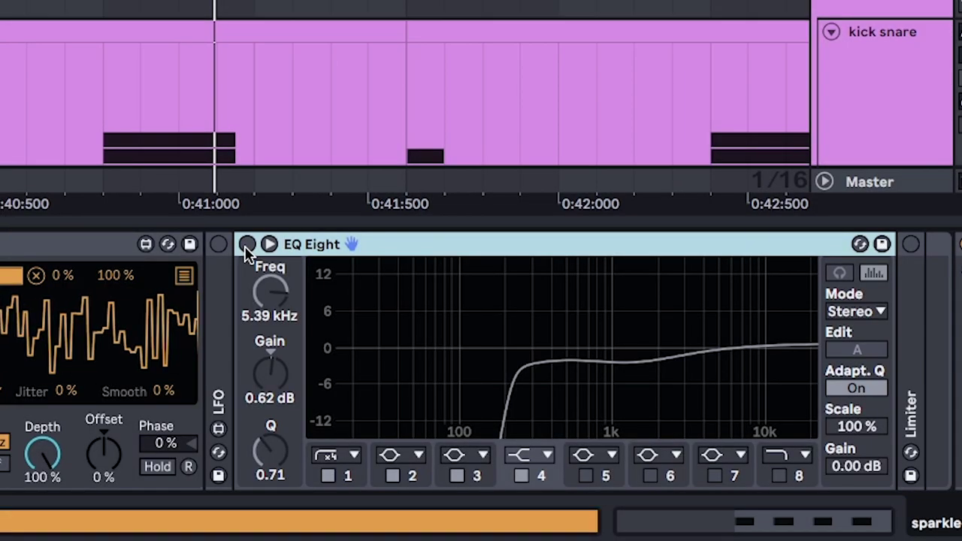
- Enable the EQ Eight that follows the LFO in the sampler chain
left_click(246, 245)
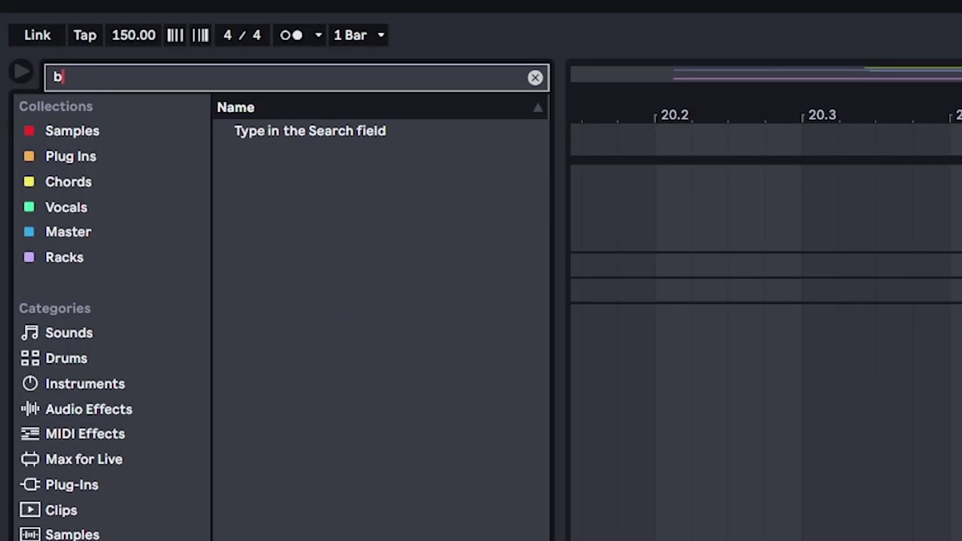
- Search the browser for the Basic Bells instrument and add it as a chain in the Instrument Rack
type("asic bell")
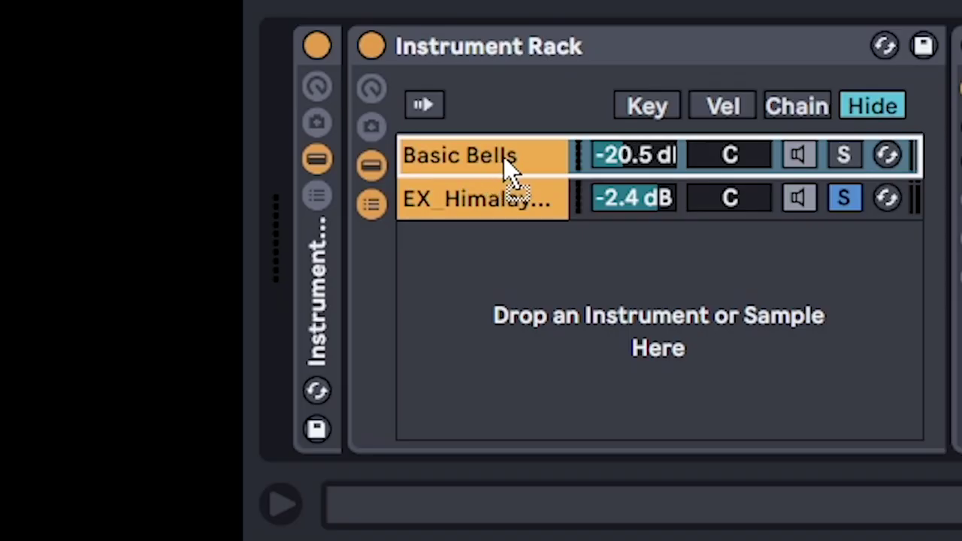
left_click_drag(504, 157, 477, 146)
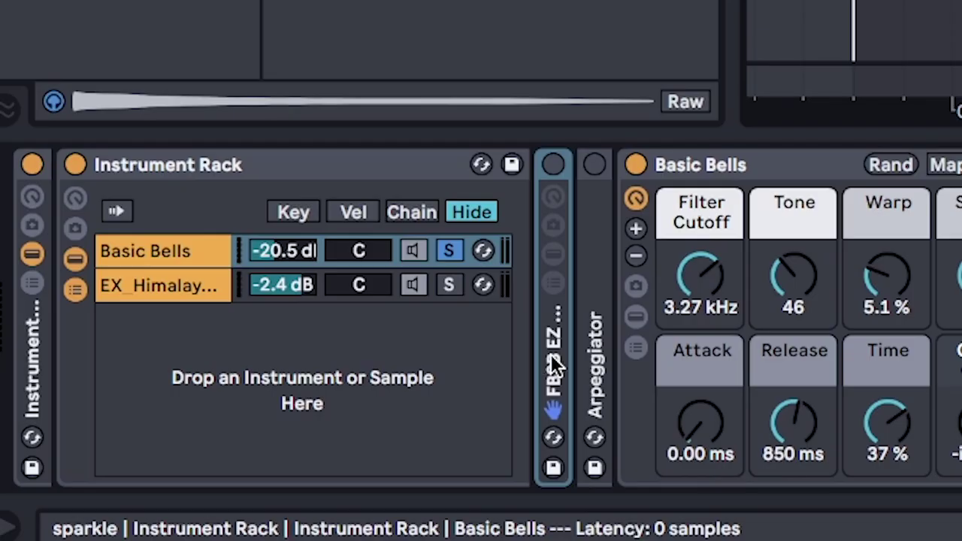
- Unfold the FB2B EZ CHORDS device in the Basic Bells chain and set the Arpeggiator style to Random
double_click(151, 479)
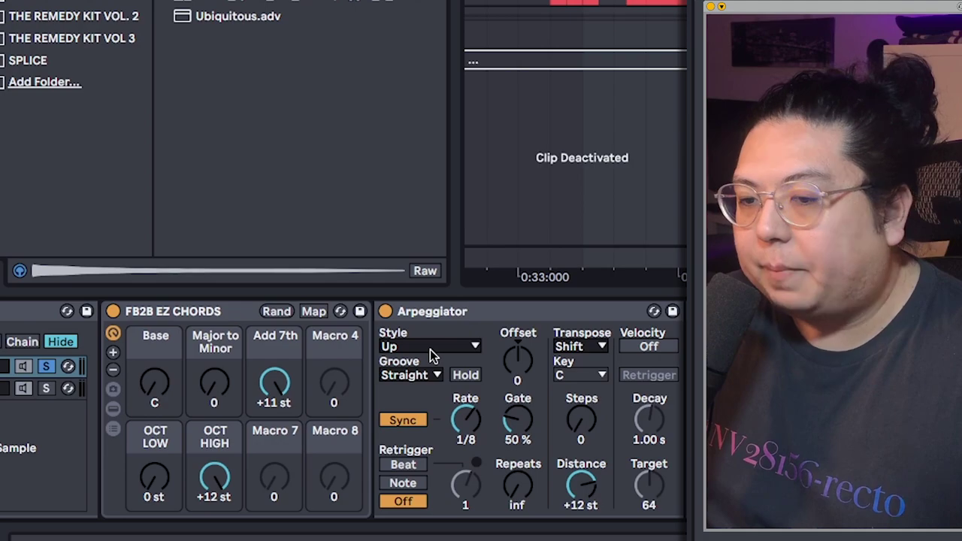
left_click(431, 347)
left_click(411, 295)
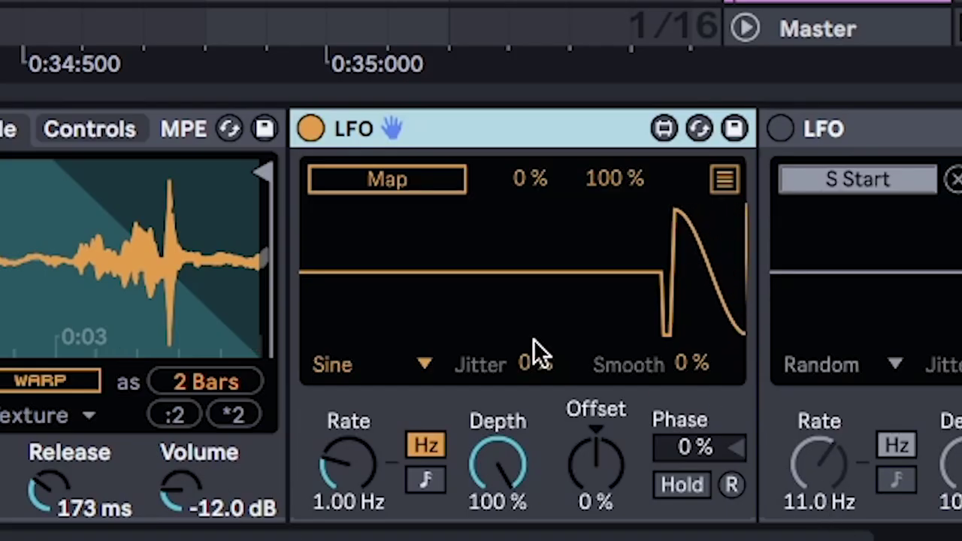
- Map the LFO to the Arpeggiator's Free Rate with a 32 % maximum and a Random waveform
left_click(411, 188)
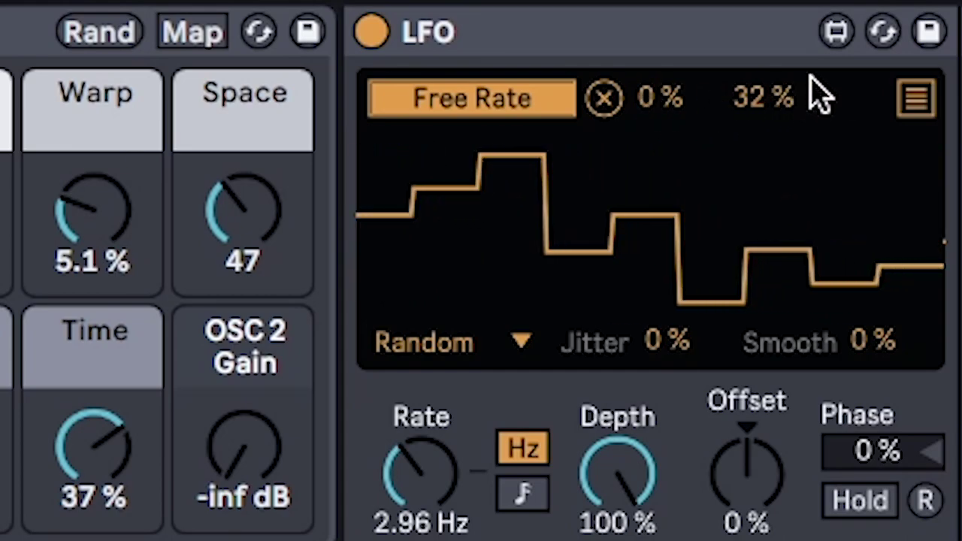
left_click(423, 340)
key("Escape")
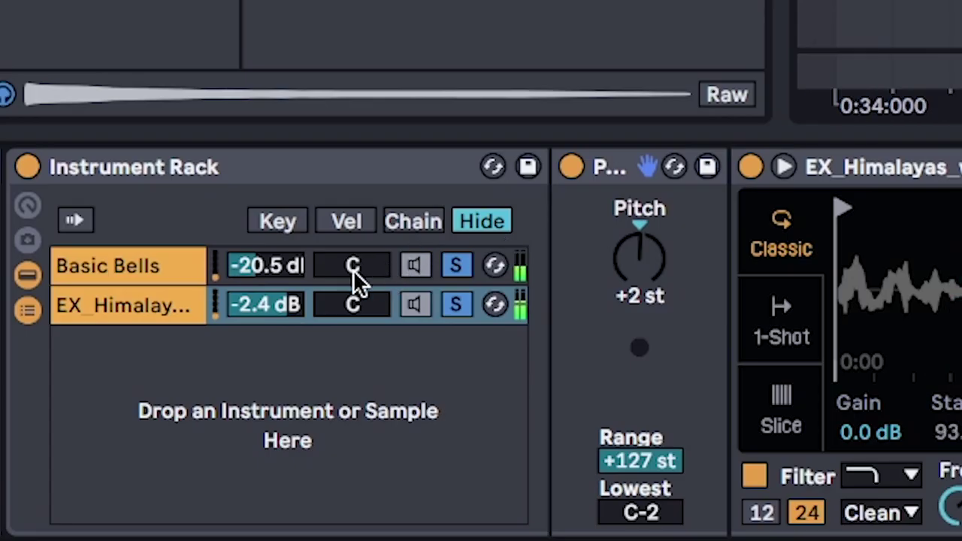
- Unfold the Erosion effect in the Basic Bells chain, enable it, and fold it again
left_click(272, 264)
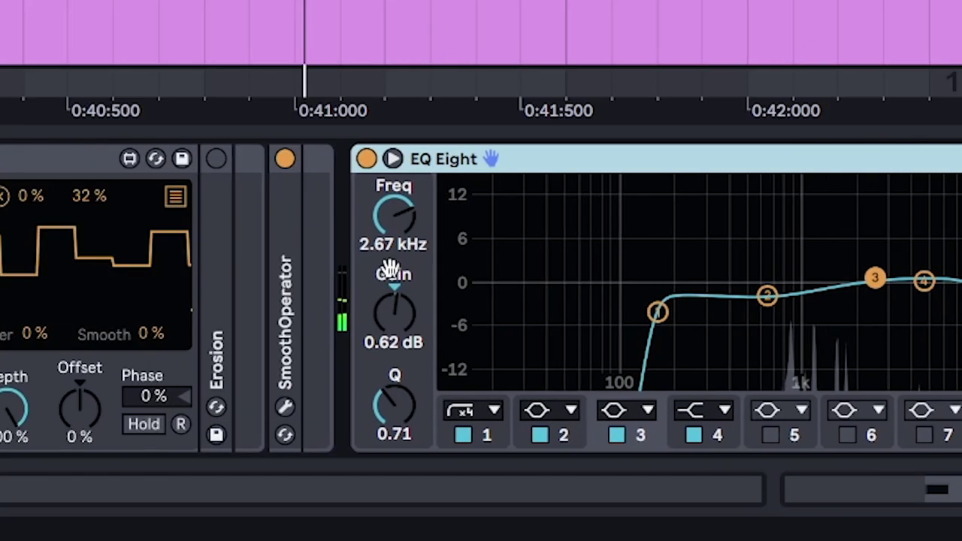
scroll(388, 271, "left", 2)
double_click(374, 241)
left_click(374, 159)
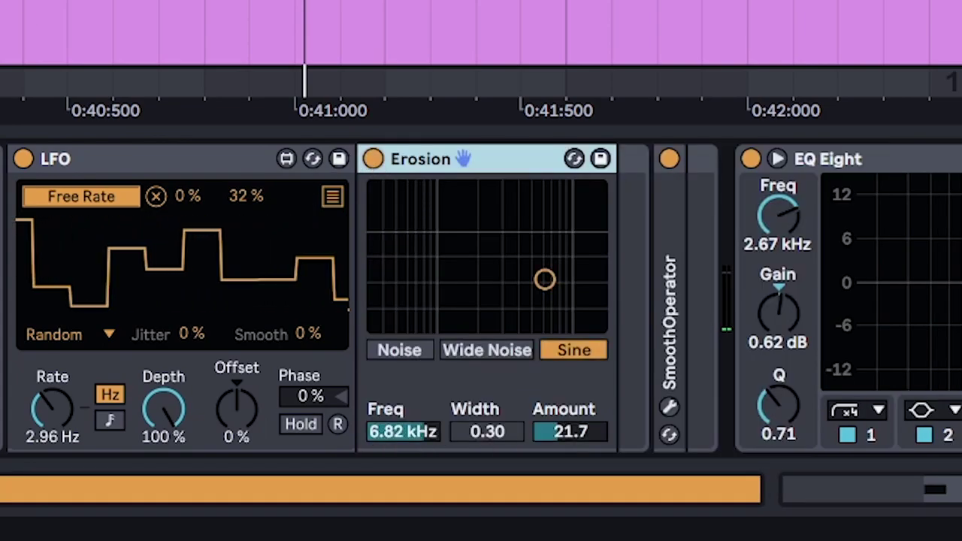
double_click(463, 159)
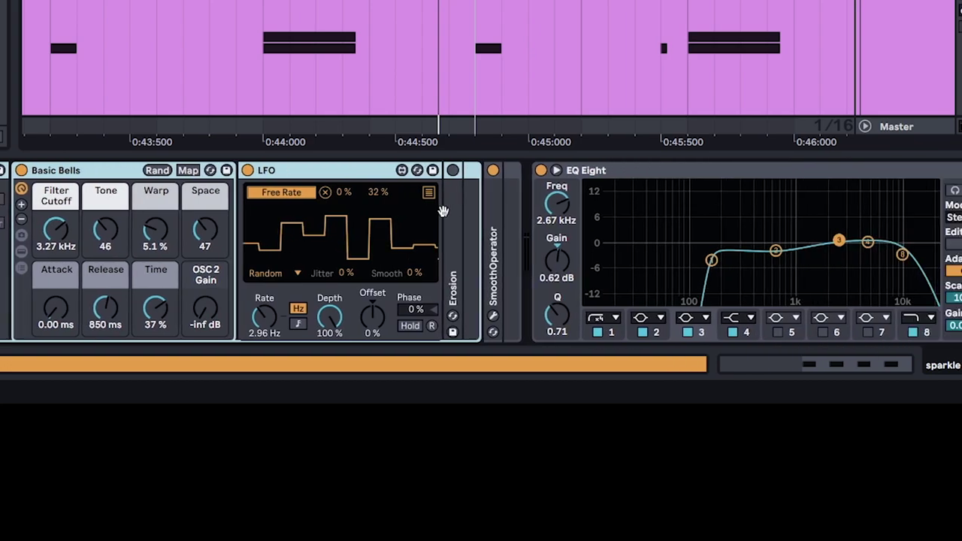
- Bypass the FB2B rack with the JUST TURN THIS UP control and re-enable it to compare the sound
scroll(444, 211, "right", 3)
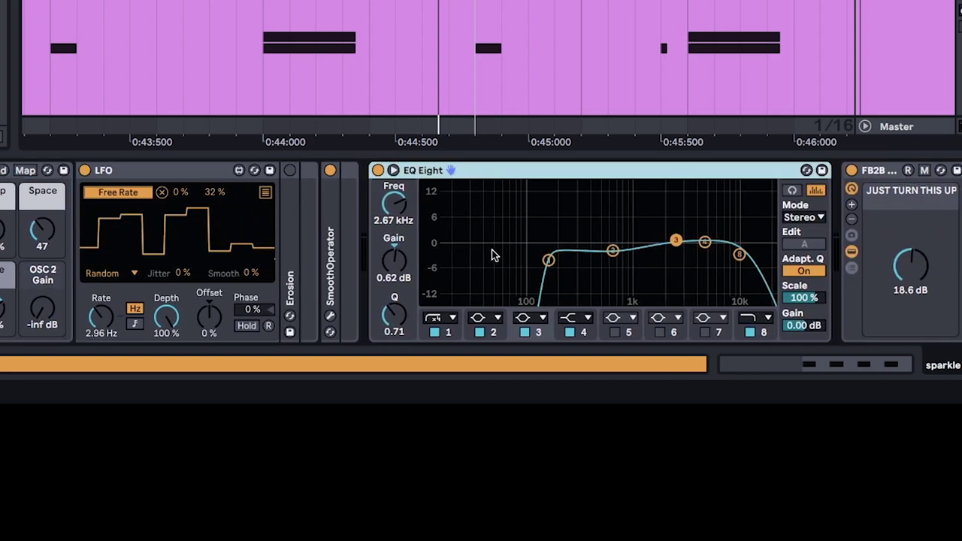
scroll(761, 256, "right", 3)
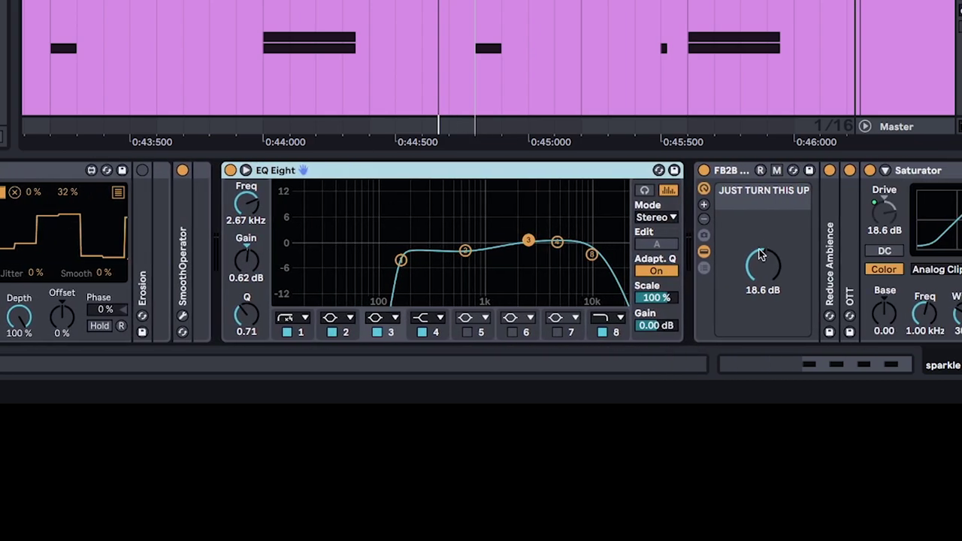
scroll(779, 245, "right", 1)
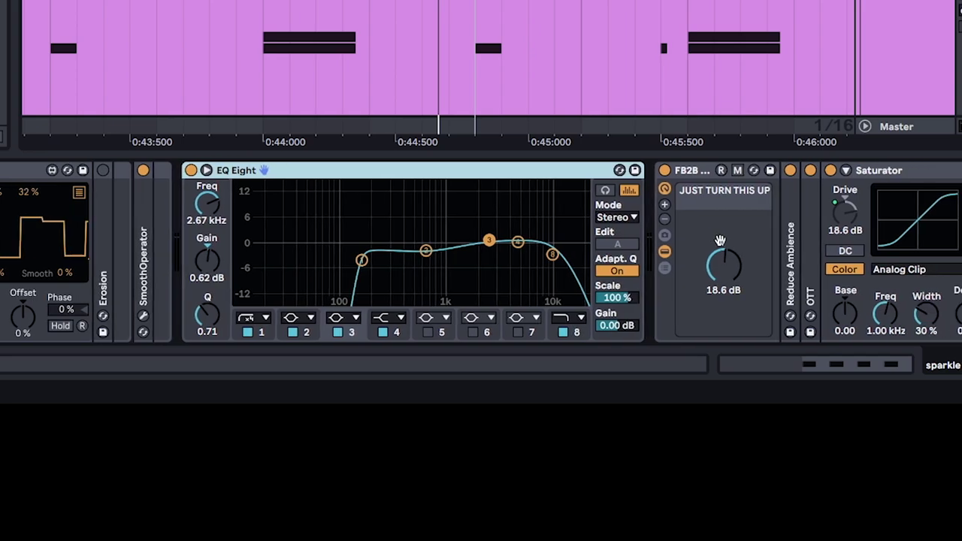
left_click(665, 171)
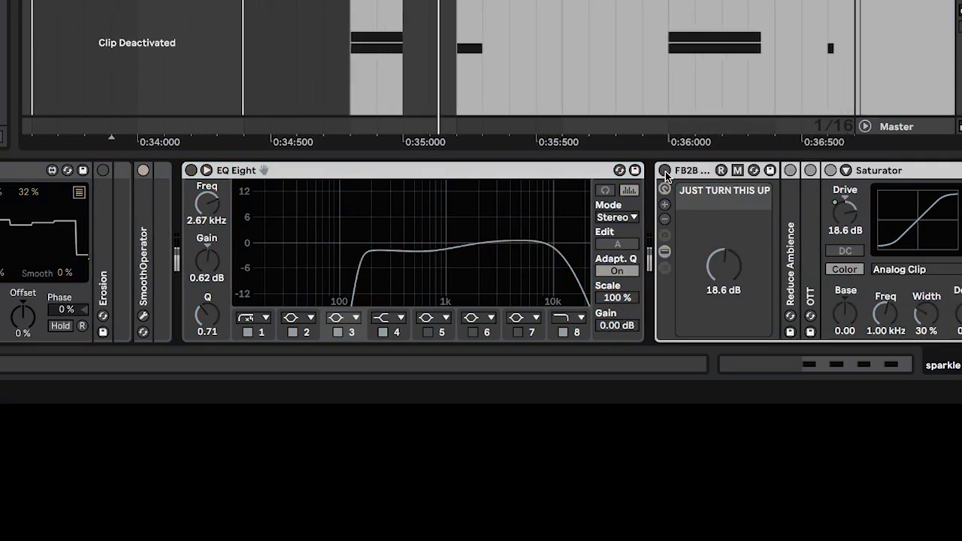
left_click(664, 171)
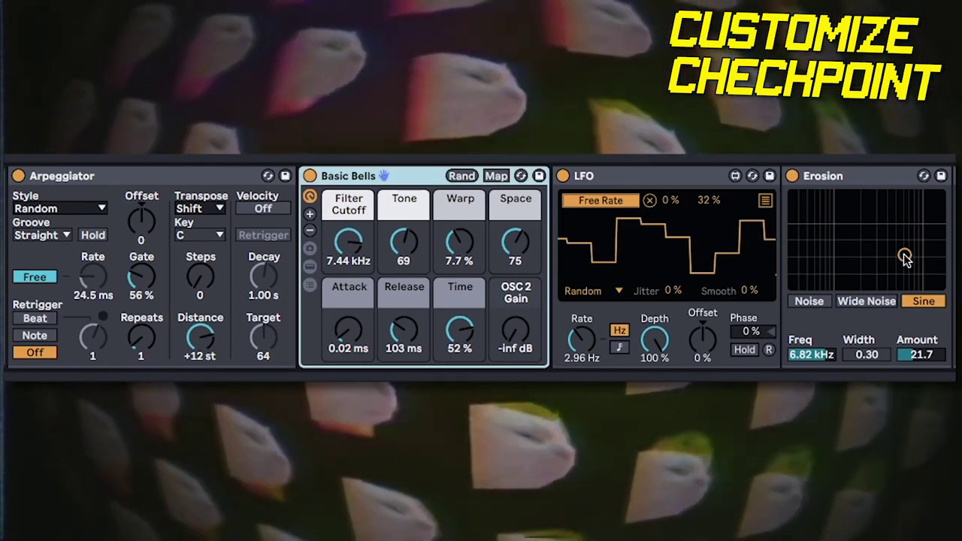
- Try the Erosion effect at about 10.7 kHz and an amount of 86.7, and vary the LFO rate
left_click_drag(906, 259, 923, 234)
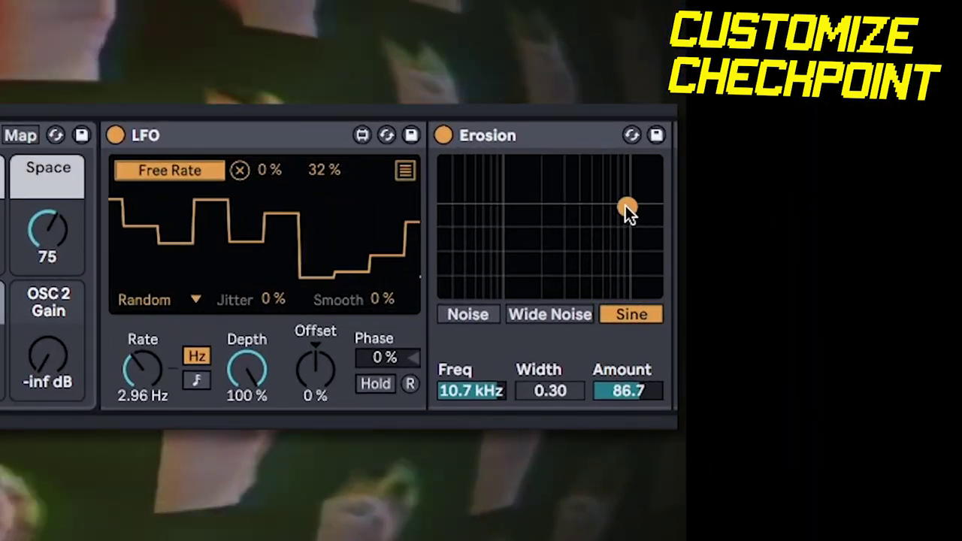
left_click_drag(627, 206, 604, 243)
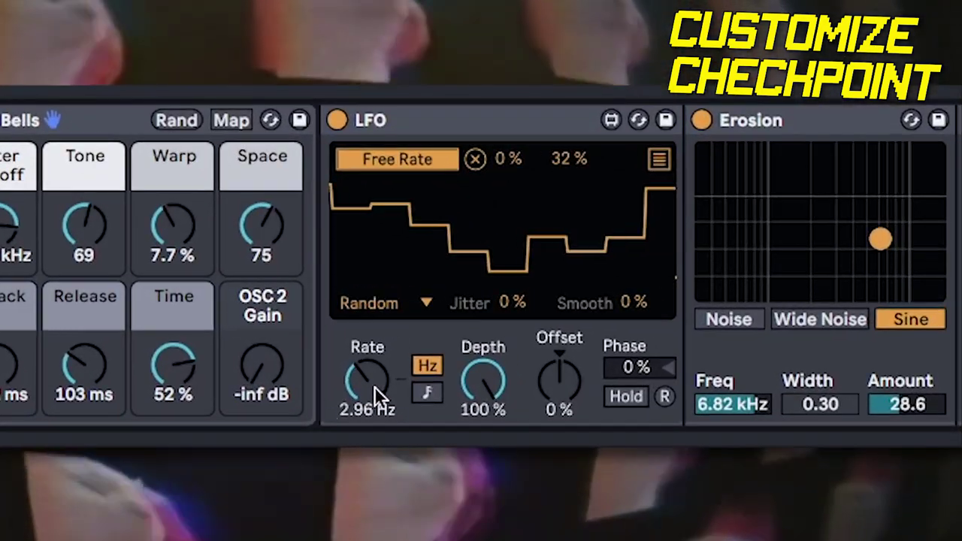
mouse_move(375, 387)
left_mouse_down()
mouse_move(386, 320)
mouse_move(368, 385)
left_mouse_up()
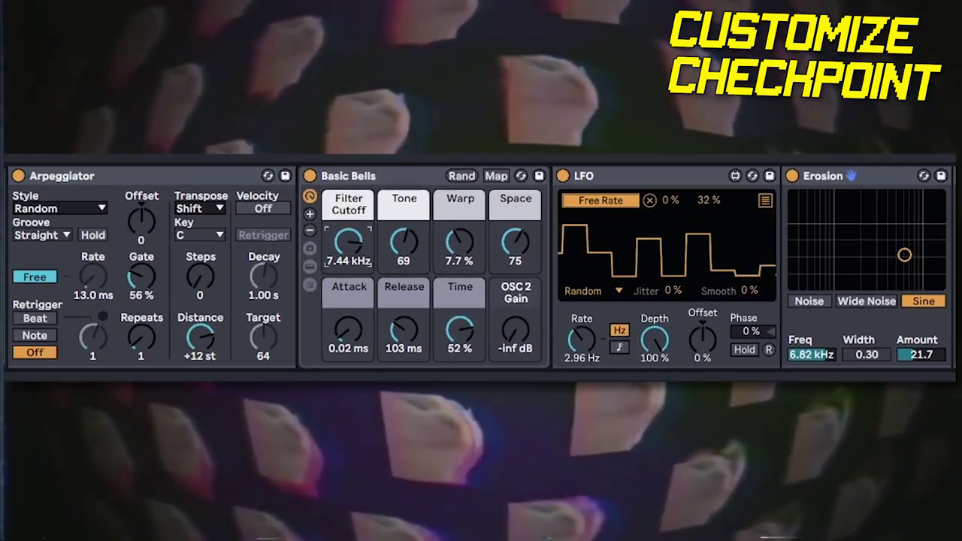
left_click(316, 293)
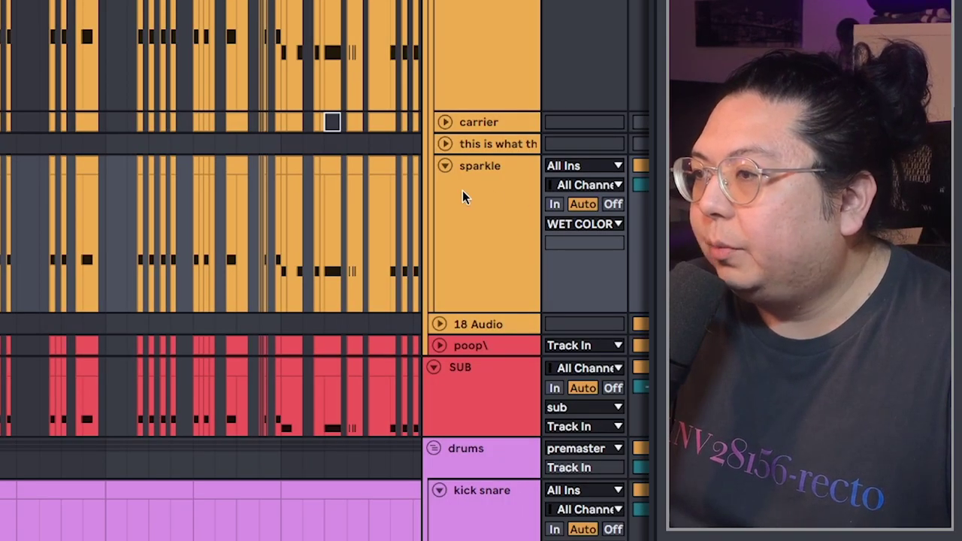
- Select the bass and sparkle tracks together, and go to the WET COLOR track they are routed to
scroll(524, 76, "up", 3)
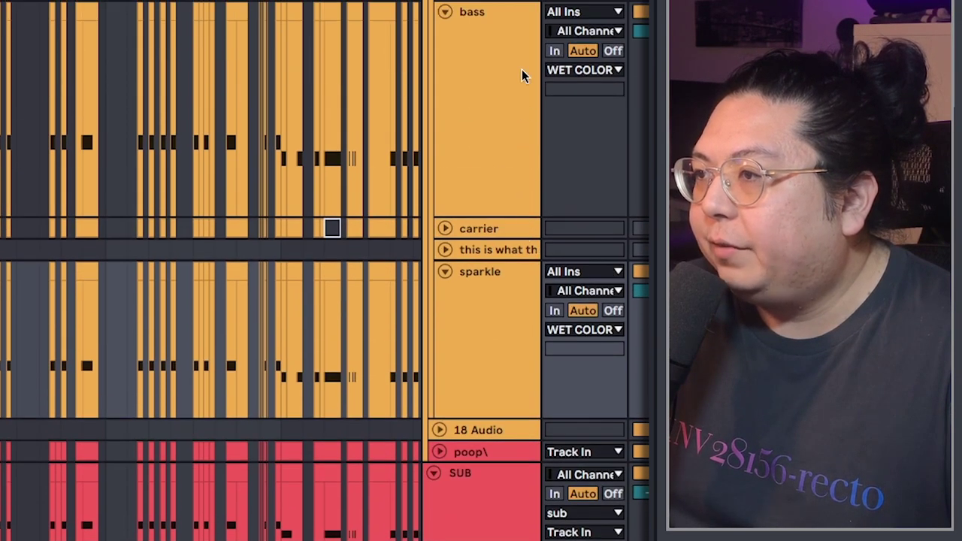
left_click(481, 75, "shift")
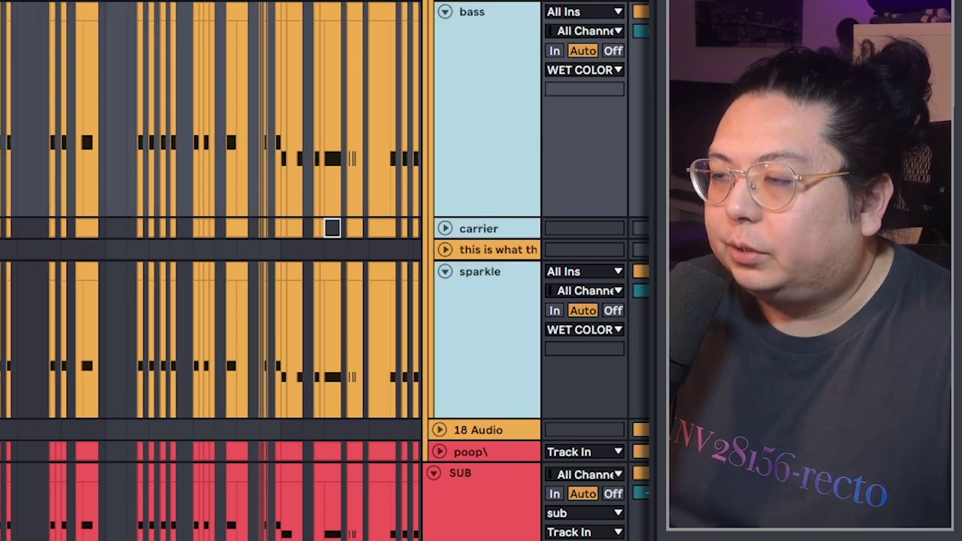
scroll(474, 60, "up", 5)
left_click(467, 108)
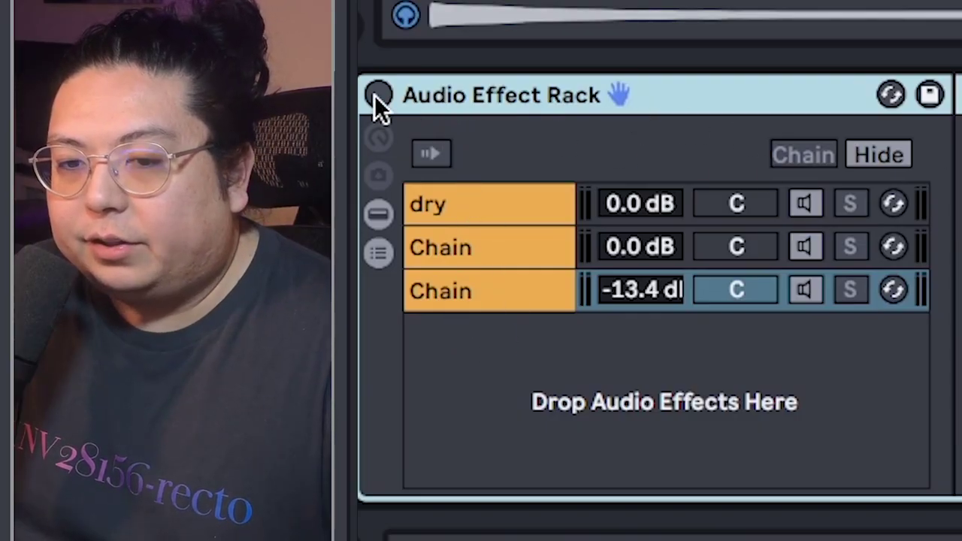
- Enable the Audio Effect Rack on the WET COLOR track and look through its two wet chains
left_click(511, 365)
left_click(473, 259)
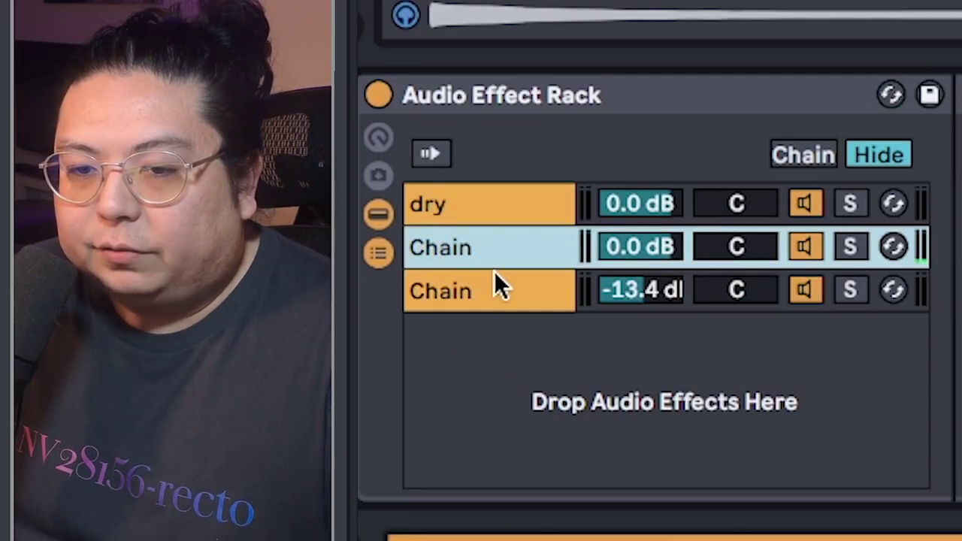
left_click(485, 301)
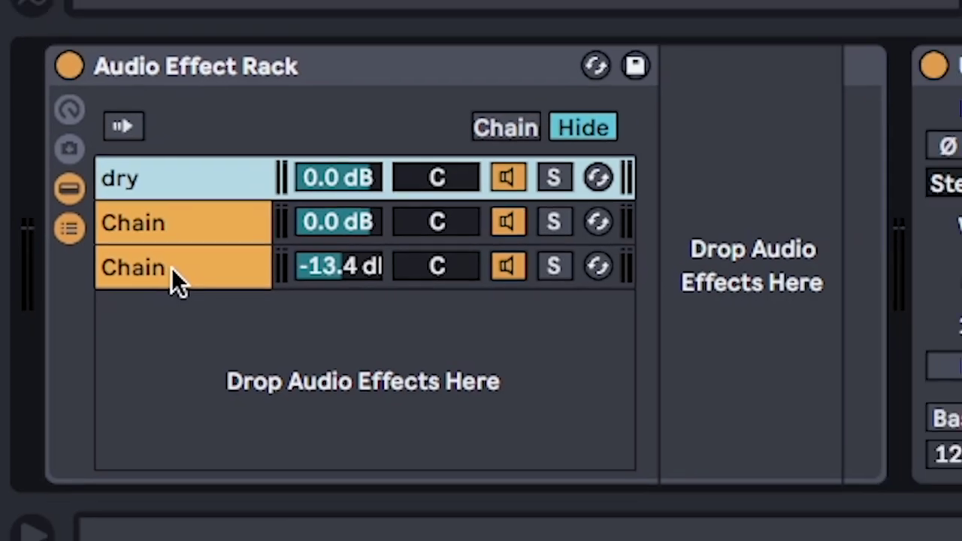
- Select the Grain Delay chain in the Audio Effect Rack and lower its volume to -17.7 dB
left_click(274, 255)
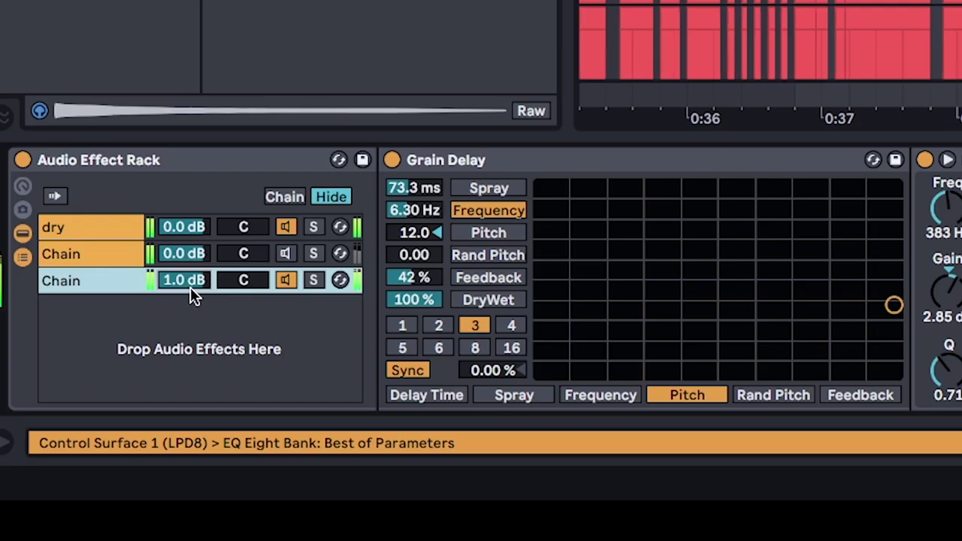
left_click_drag(191, 290, 191, 339)
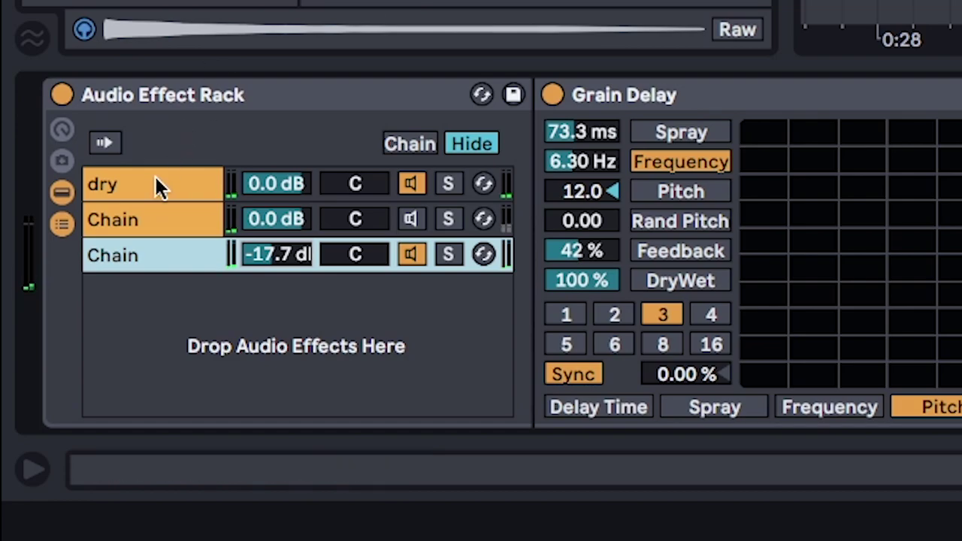
- Open the Crystallizer plug-in on the rack's middle chain and look through its Echo Pitch presets
right_click(149, 304)
left_click(96, 314)
left_click(125, 225)
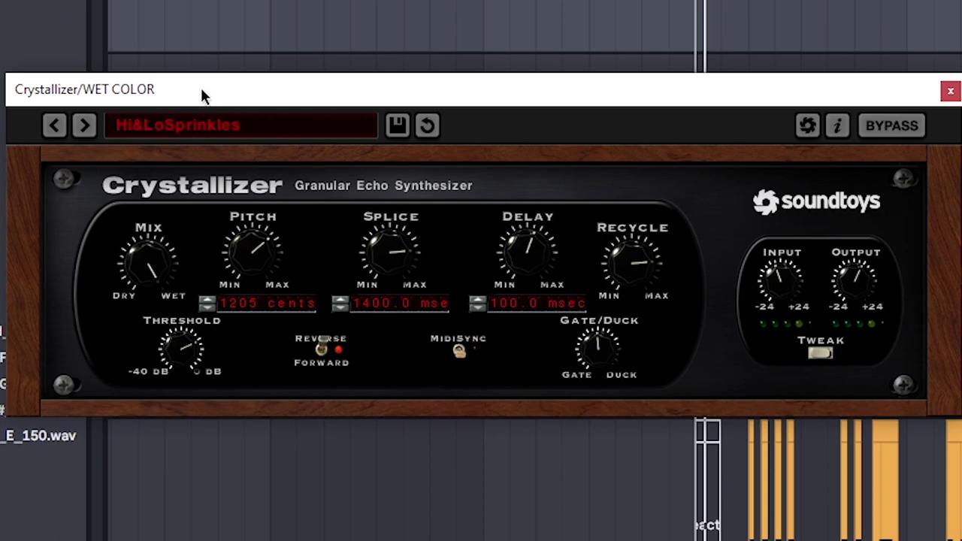
left_click_drag(201, 87, 362, 20)
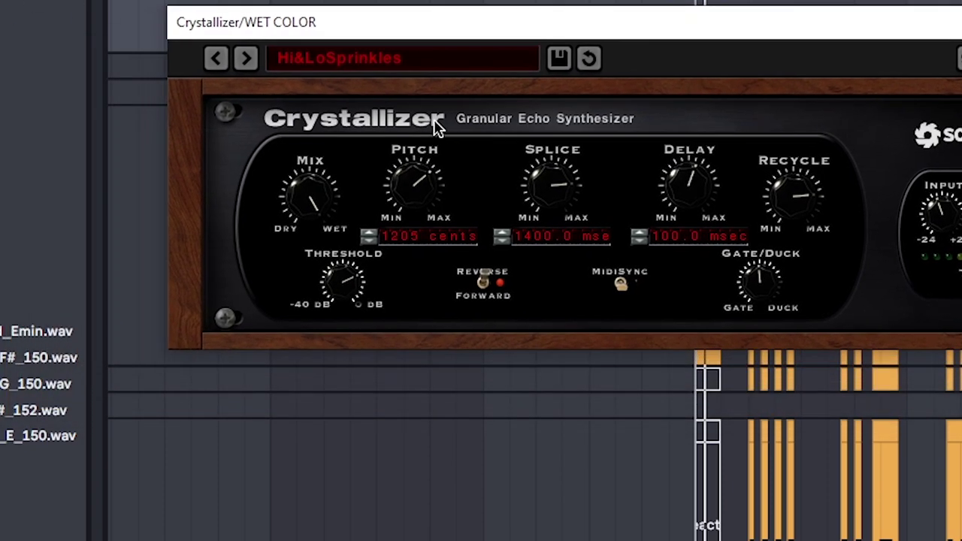
left_click(435, 62)
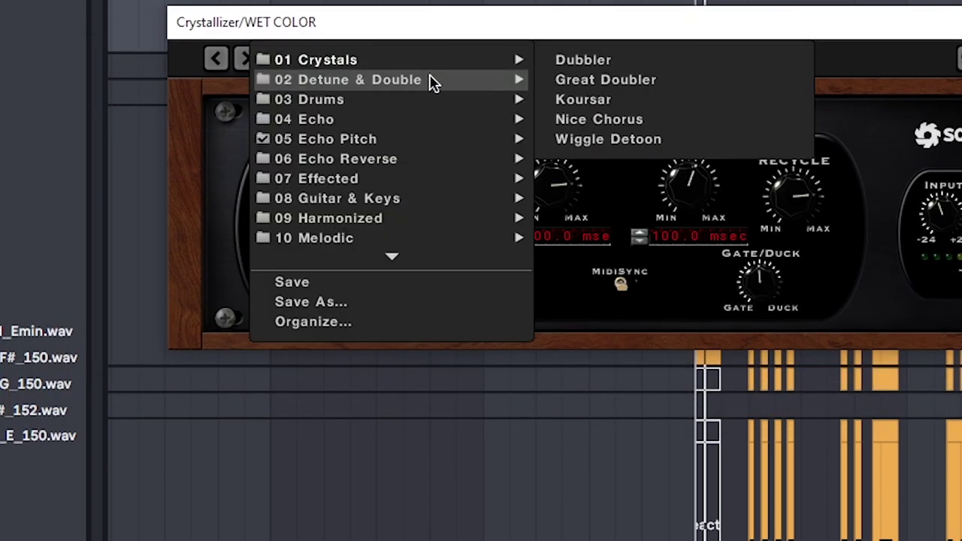
mouse_move(408, 147)
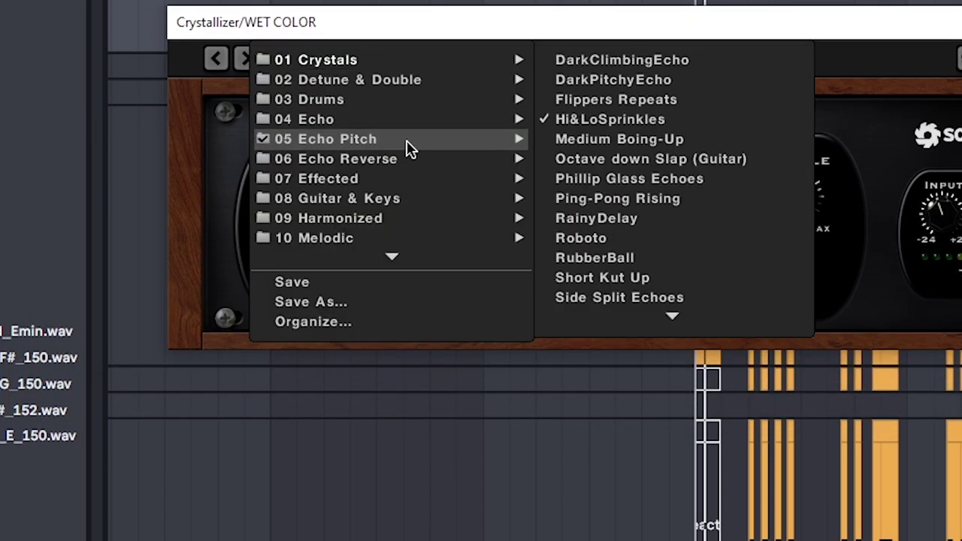
left_click(667, 28)
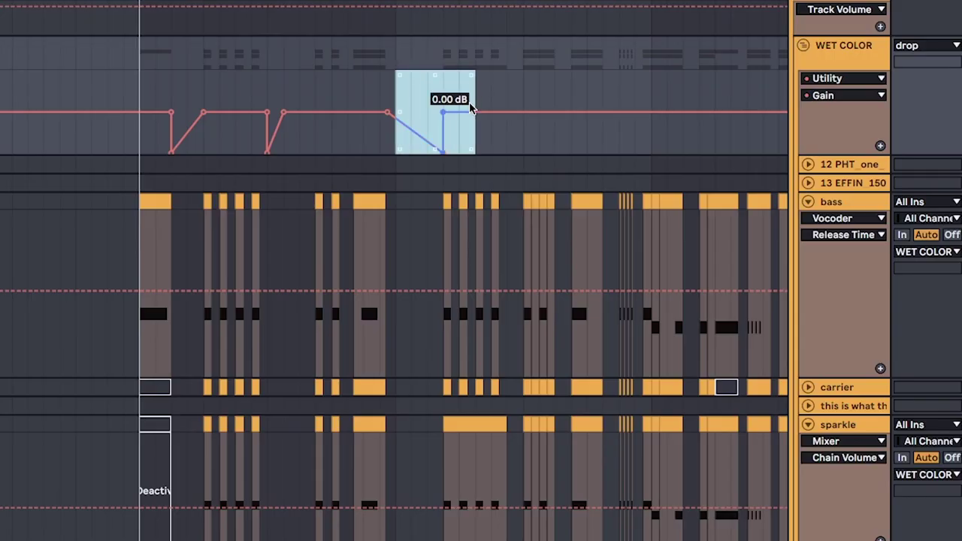
- Examine the Utility Gain automation on the WET COLOR track across the drop and play the section
scroll(468, 255, "right", 4)
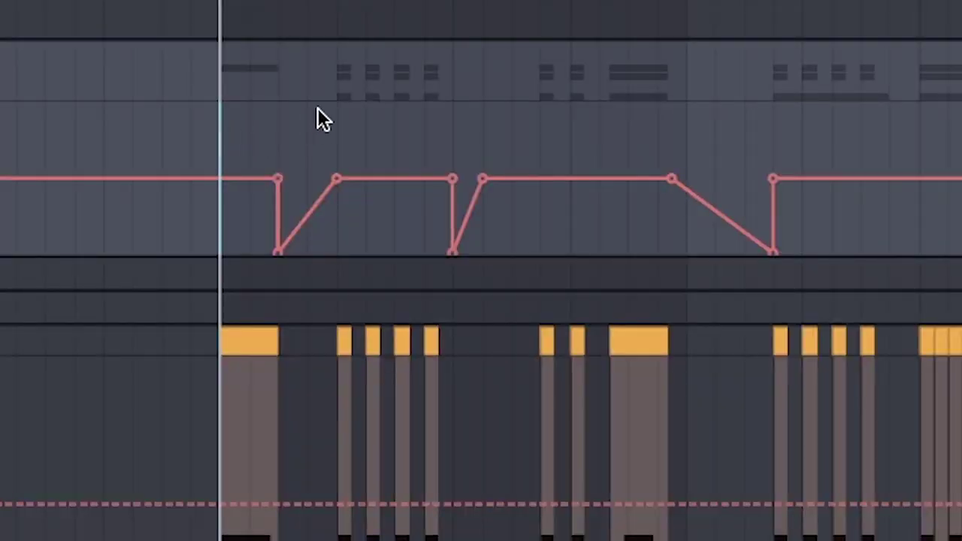
left_click_drag(335, 140, 279, 142)
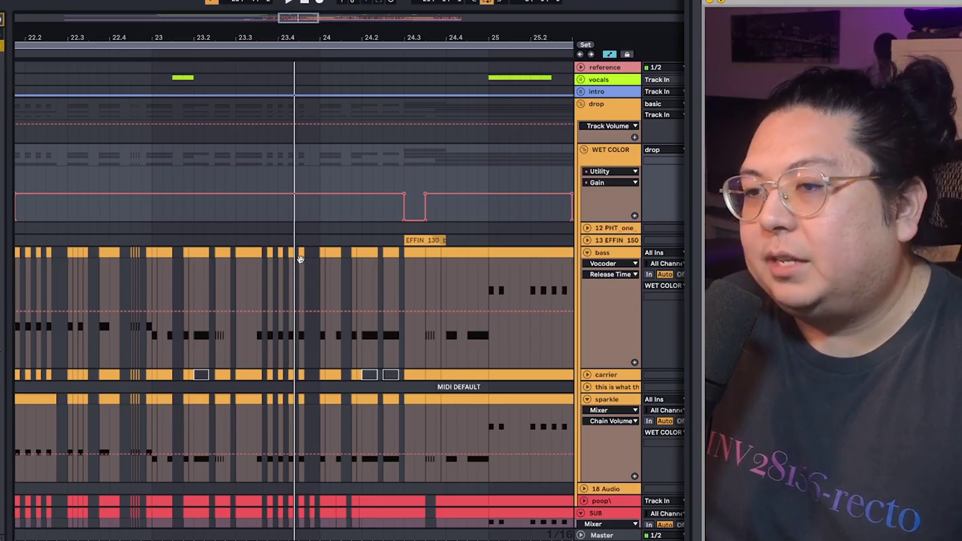
scroll(402, 209, "left", 3)
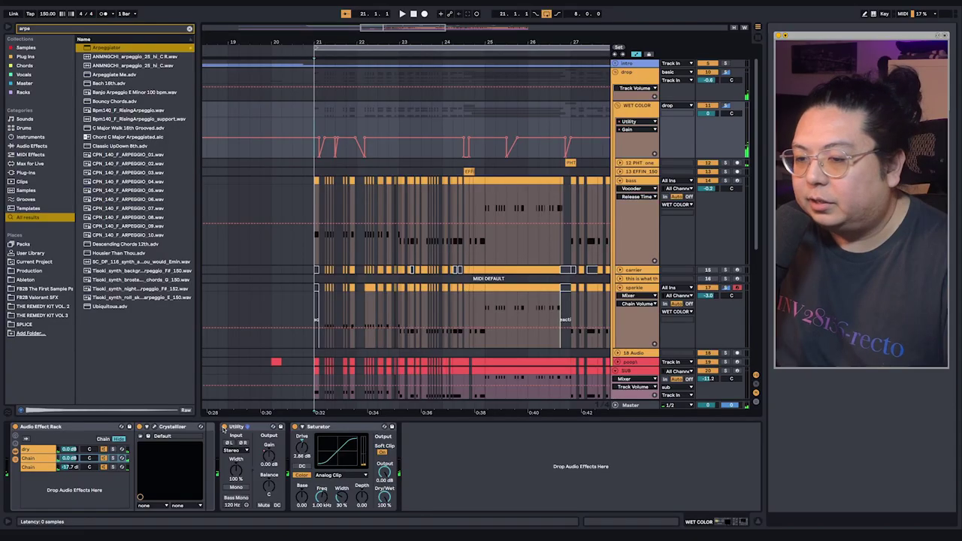
key("space")
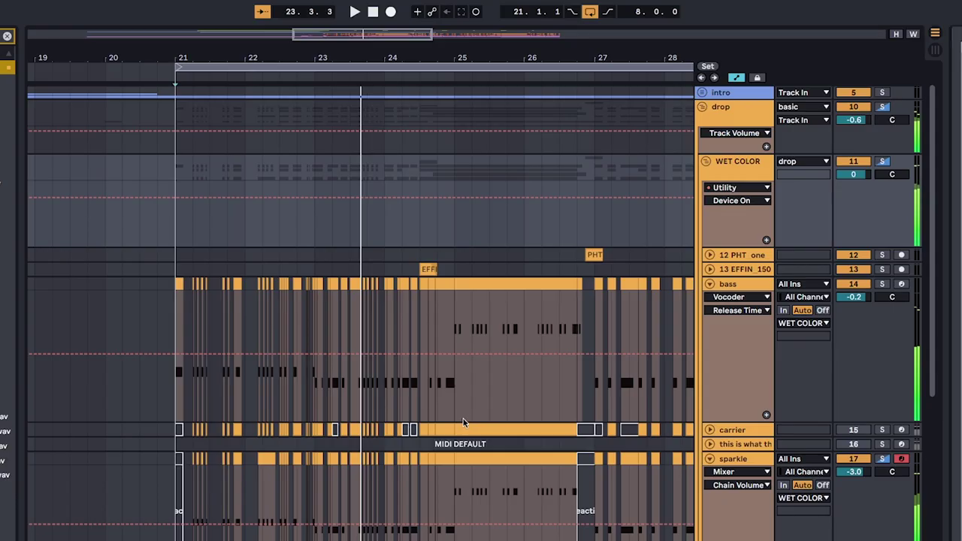
- Switch to the Patreon page and look through the posts with project files, presets and demo reviews
scroll(464, 419, "down", 4)
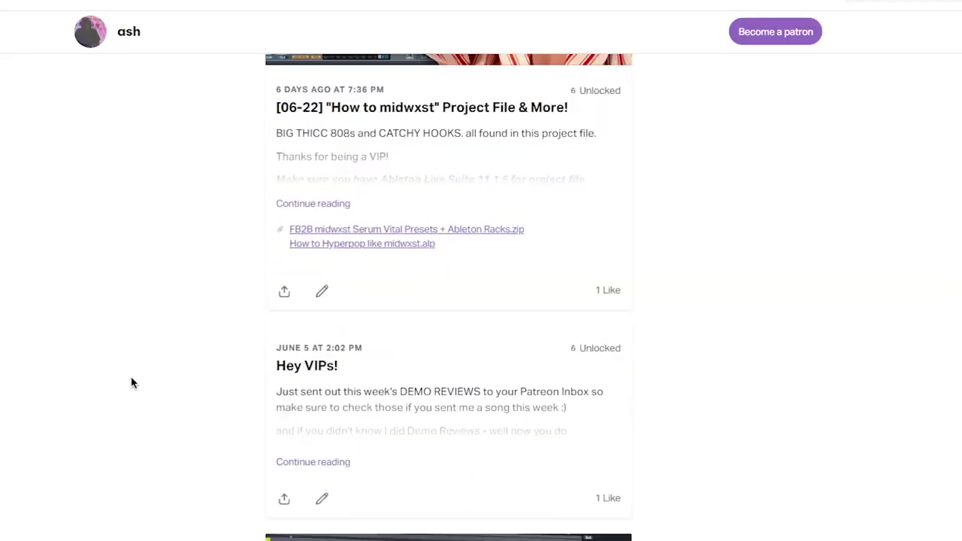
scroll(227, 487, "down", 10)
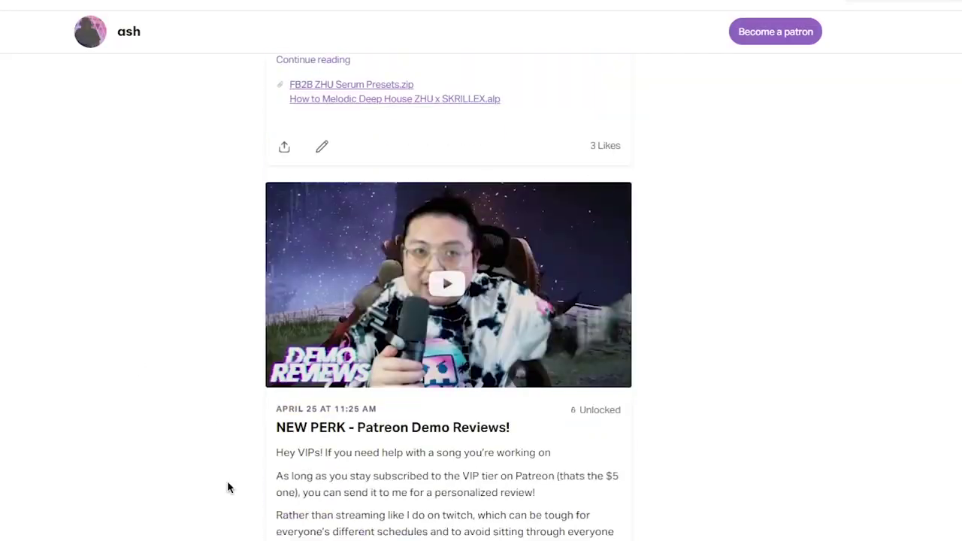
scroll(188, 443, "down", 15)
left_click(421, 426)
left_click(118, 287)
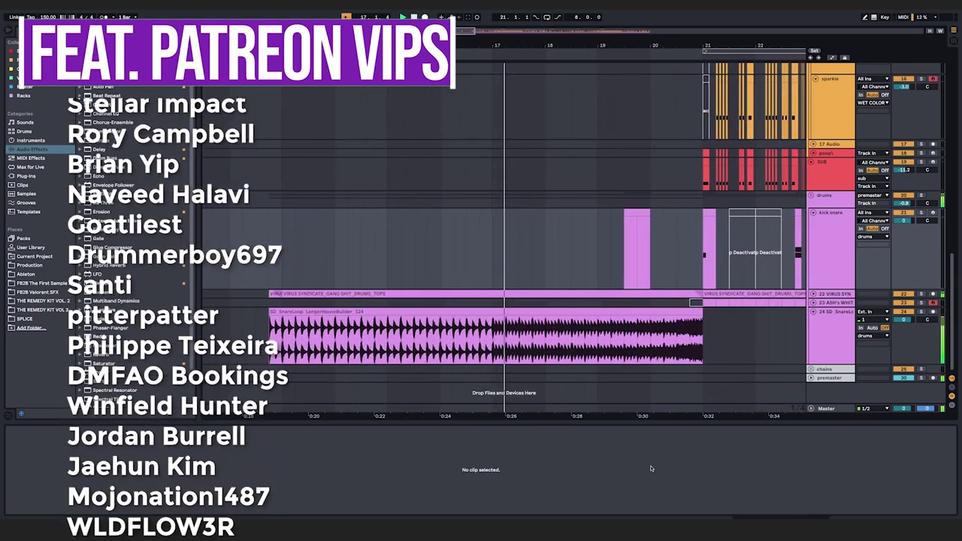
- Return to Ableton Live, select the bass track and open its Serum instrument in a window clear of the clips
scroll(503, 228, "up", 5)
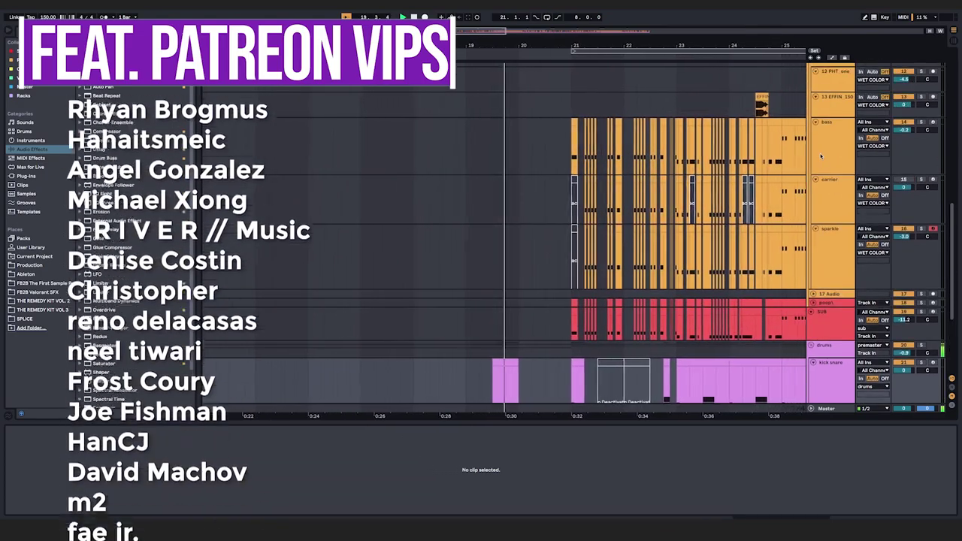
left_click(840, 158)
double_click(840, 158)
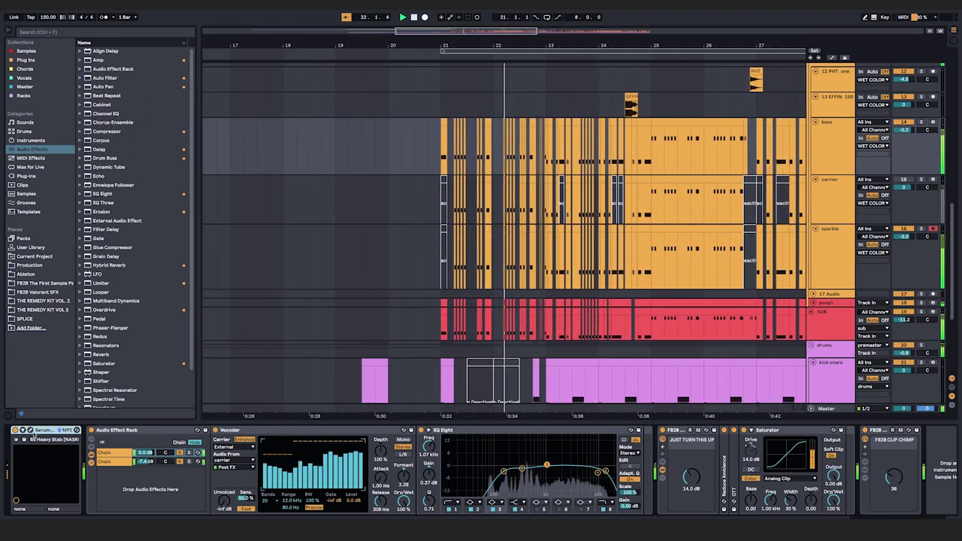
left_click(69, 430)
left_click_drag(378, 225, 218, 66)
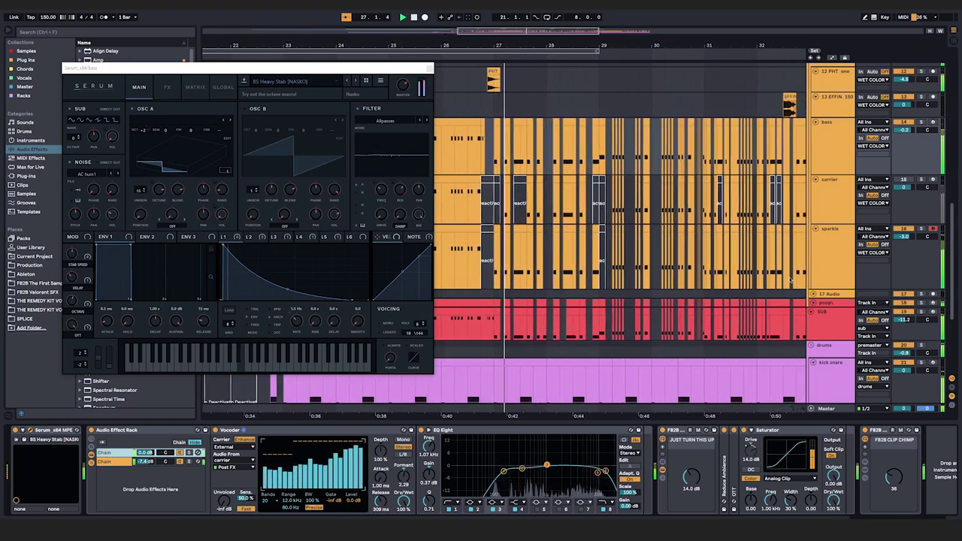
- Show the carrier track's devices, and view the water splash sampler chain in the sparkle track's Instrument Rack
key("Down")
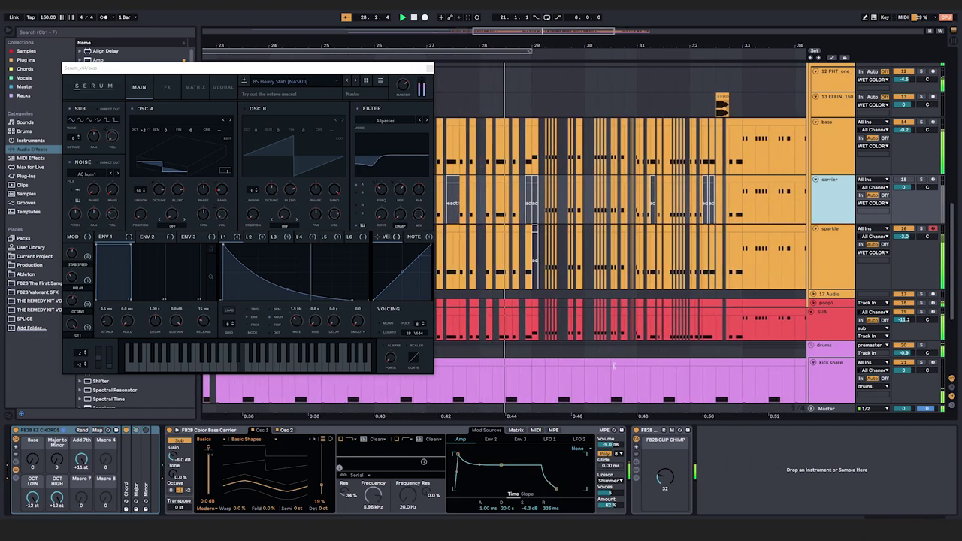
left_click(827, 255)
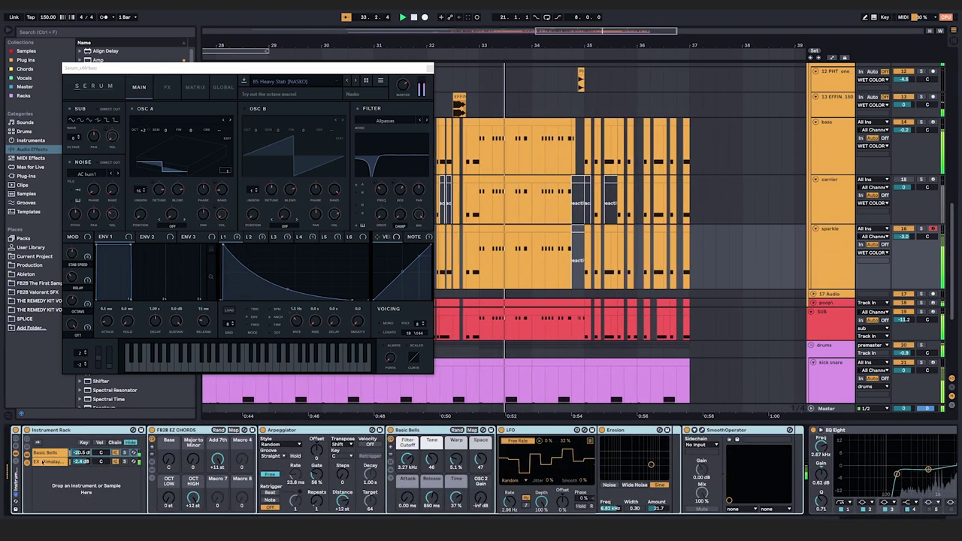
left_click(45, 462)
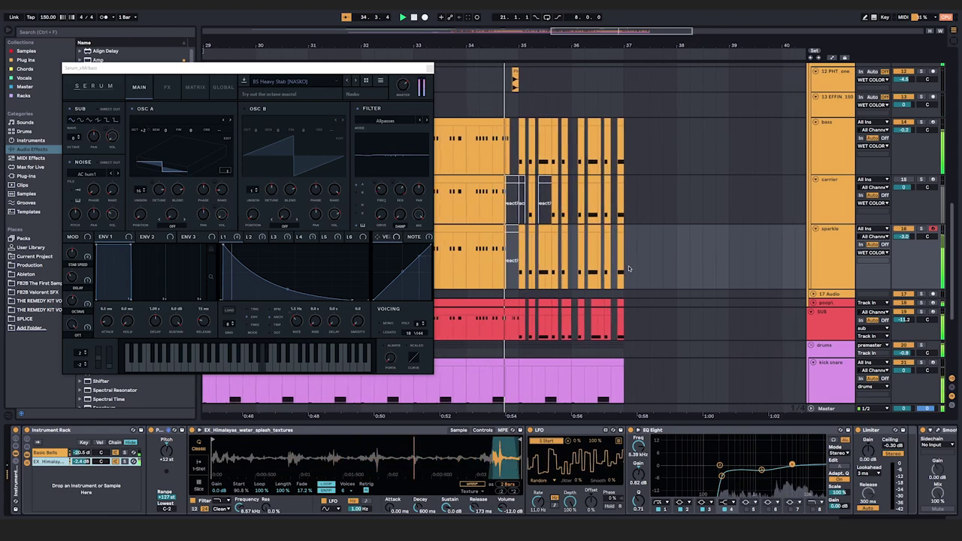